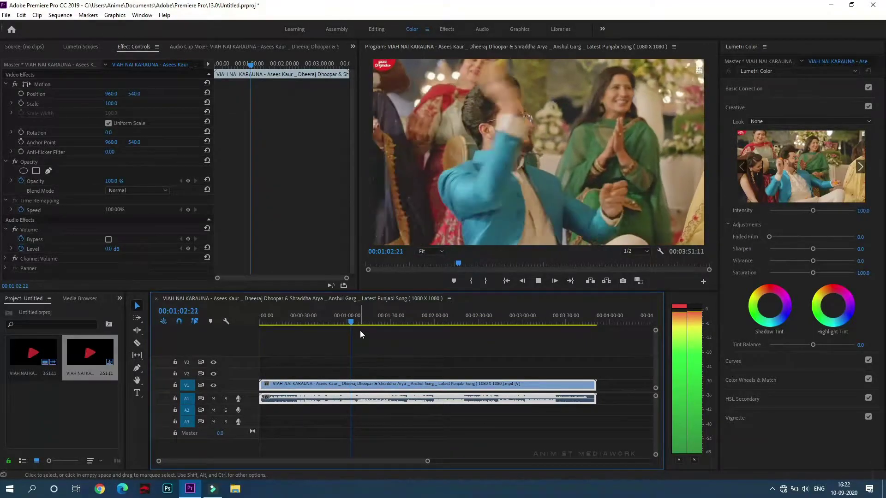
# Find the wanted start of the song section and split the video clip at 00:02:43:19.
pyautogui.click(373, 302)
pyautogui.moveTo(463, 319); pyautogui.dragTo(497, 323)
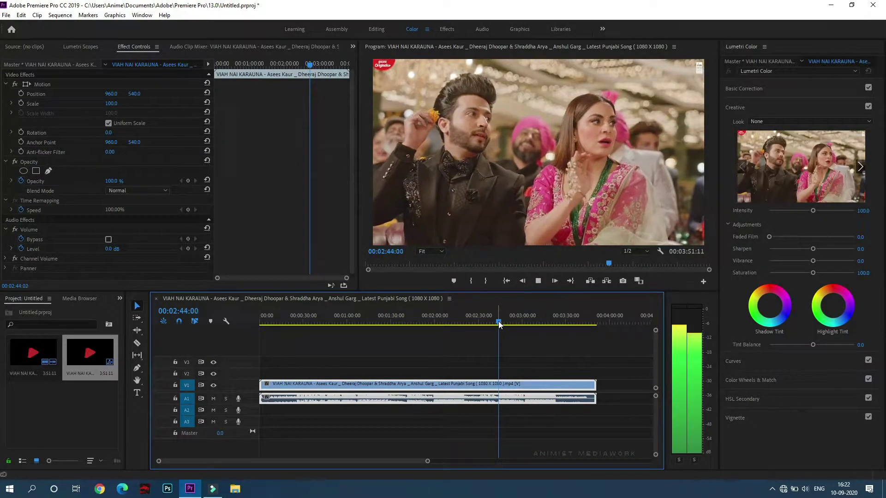
pyautogui.press('space')
pyautogui.press('j')
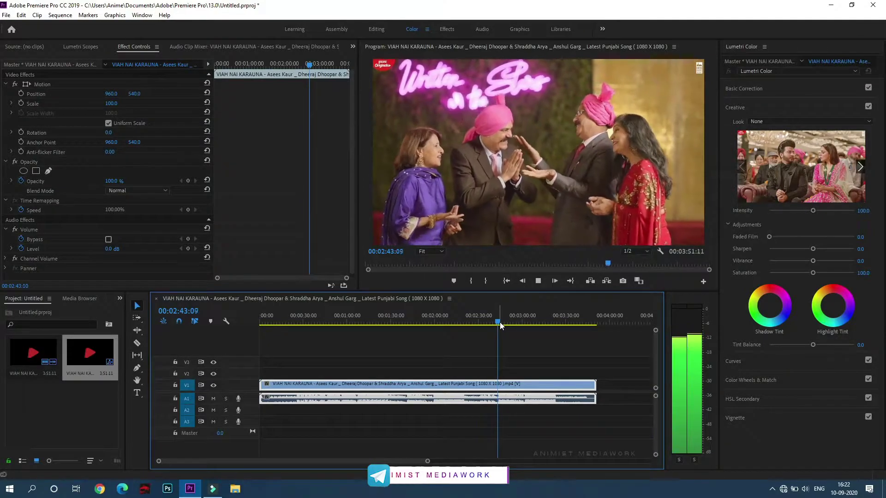
pyautogui.press('space')
pyautogui.press('c')
pyautogui.click(498, 384)
pyautogui.press('v')
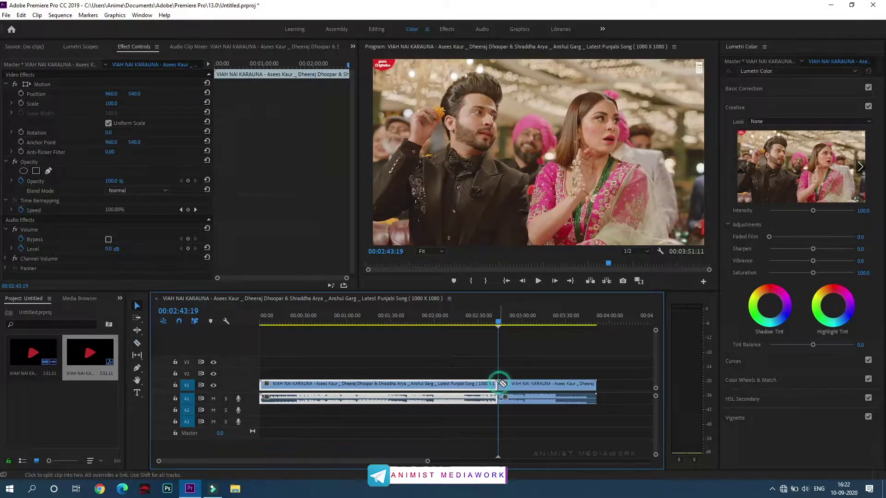
# Delete the footage before the cut and move the remaining clip to the start of the sequence.
pyautogui.press('Delete')
pyautogui.moveTo(533, 393); pyautogui.dragTo(222, 409)
pyautogui.click(286, 325)
pyautogui.press('Home')
# Play through to the end of the wanted section, split the clip at 00:00:28:09 and delete everything after it.
pyautogui.press('space')
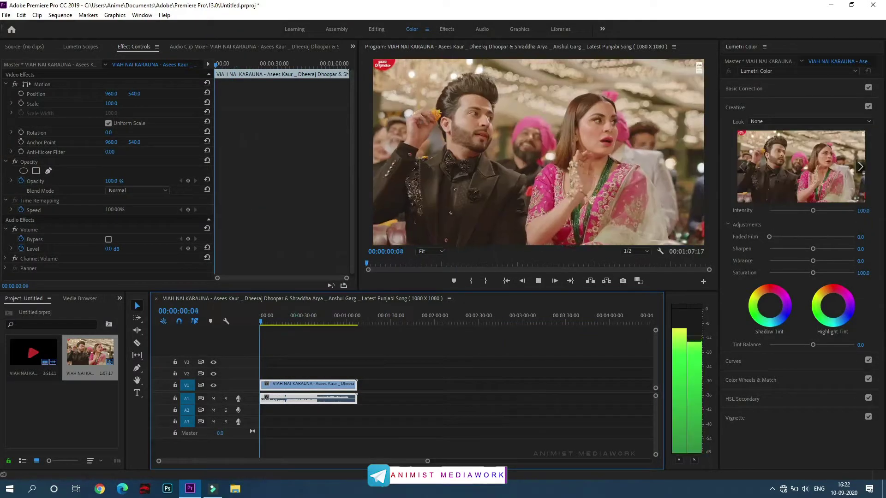
pyautogui.press('=')
pyautogui.click(360, 323)
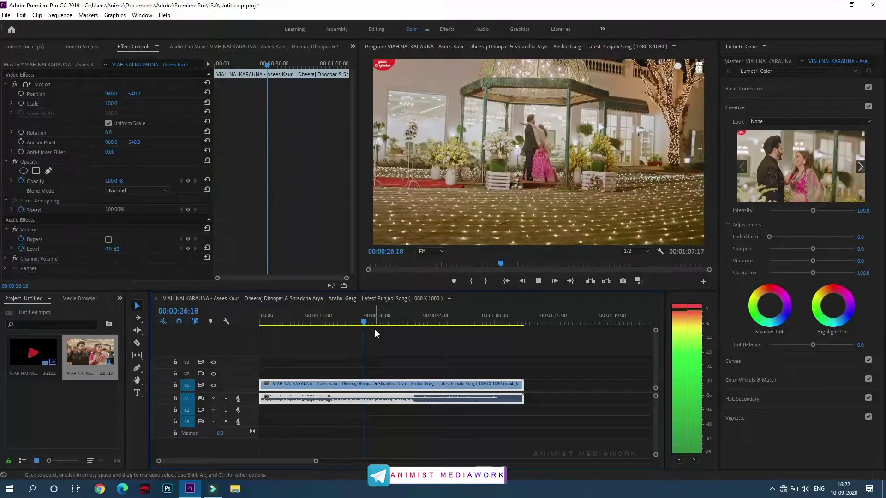
pyautogui.press('space')
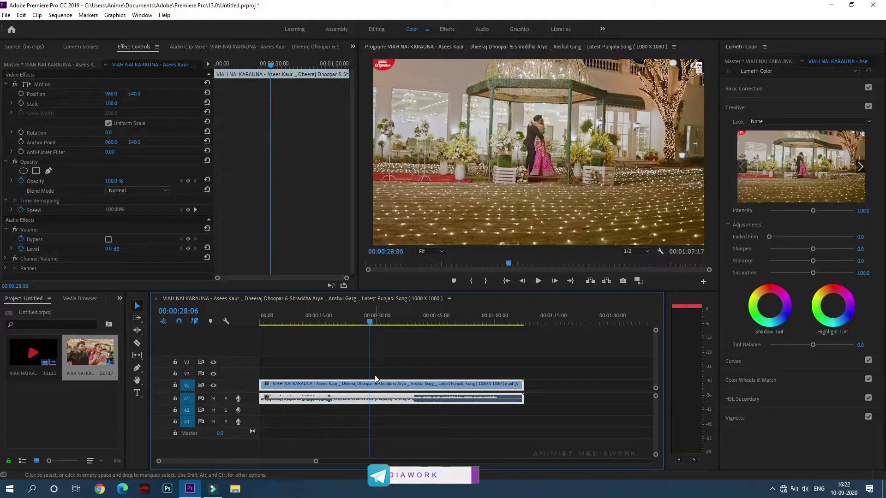
pyautogui.hotkey('ctrl', 'k')
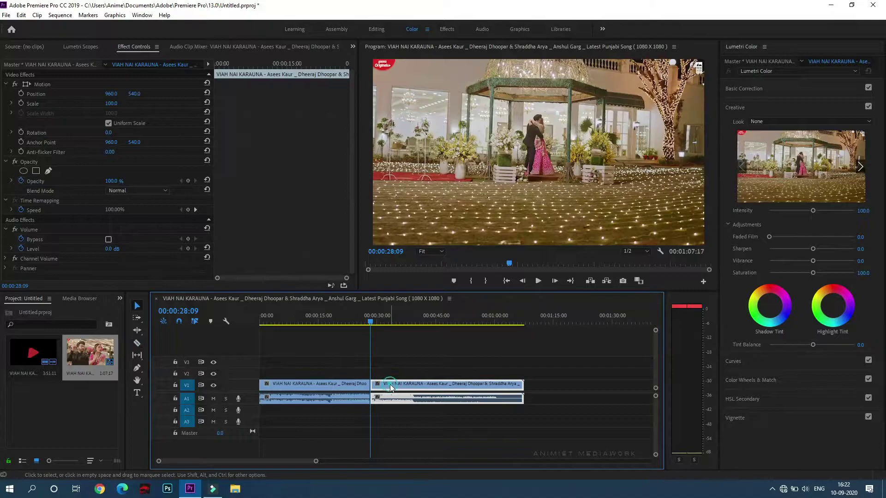
pyautogui.click(371, 390)
pyautogui.press('Delete')
pyautogui.moveTo(317, 460)
pyautogui.mouseDown()
pyautogui.moveTo(201, 462)
pyautogui.moveTo(246, 462)
pyautogui.mouseUp()
pyautogui.moveTo(584, 328); pyautogui.dragTo(253, 347)
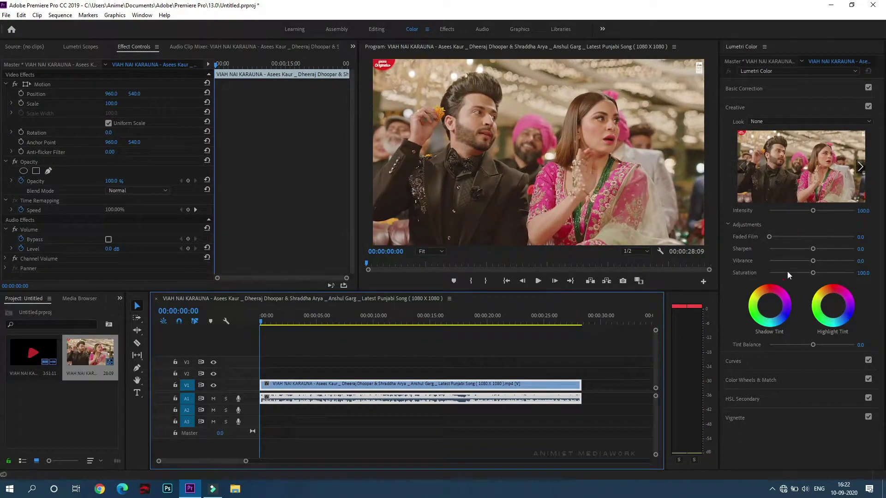
# Grade the clip with Sharpen 29.7, Vibrance 44.9 and Saturation 109.2, and slightly lower the shadow part of the white RGB curve.
pyautogui.moveTo(813, 250); pyautogui.dragTo(872, 261)
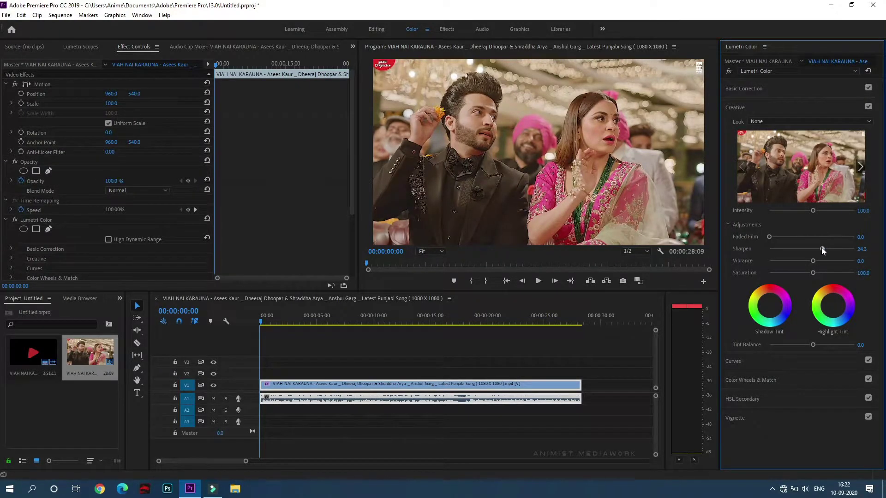
pyautogui.moveTo(813, 261)
pyautogui.mouseDown()
pyautogui.moveTo(826, 260)
pyautogui.moveTo(780, 260)
pyautogui.moveTo(843, 259)
pyautogui.moveTo(816, 274)
pyautogui.mouseUp()
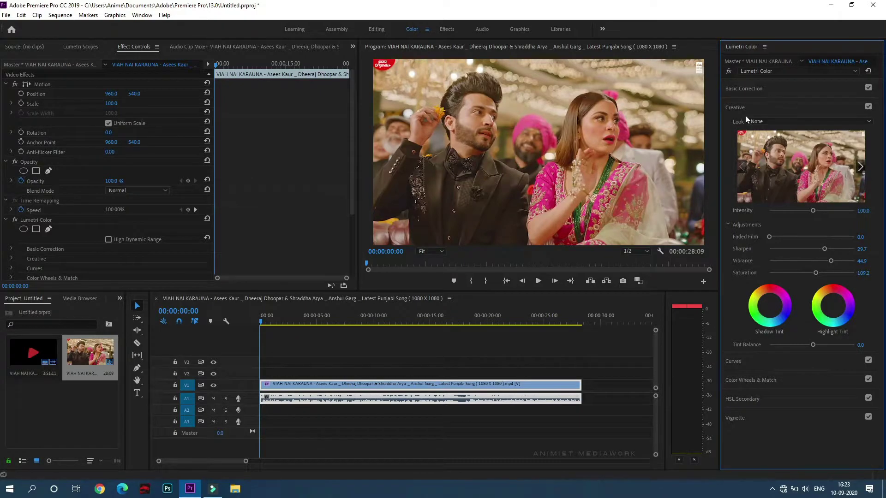
pyautogui.click(748, 361)
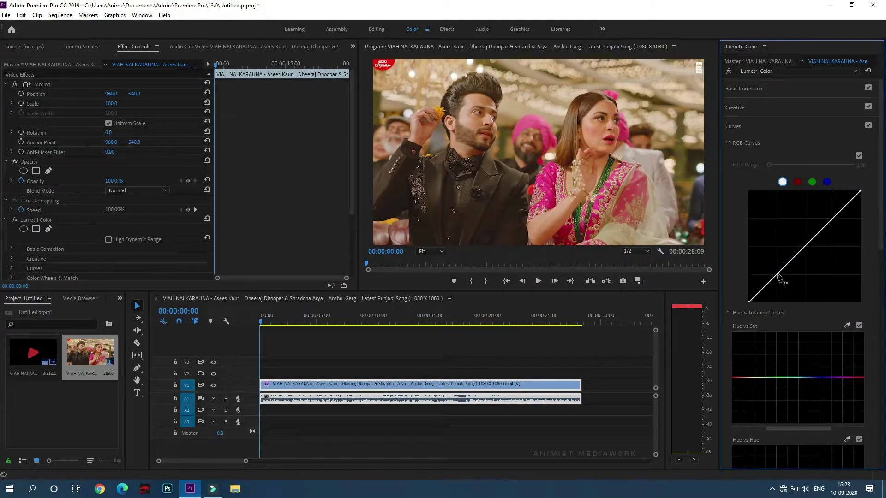
pyautogui.moveTo(777, 275); pyautogui.dragTo(778, 278)
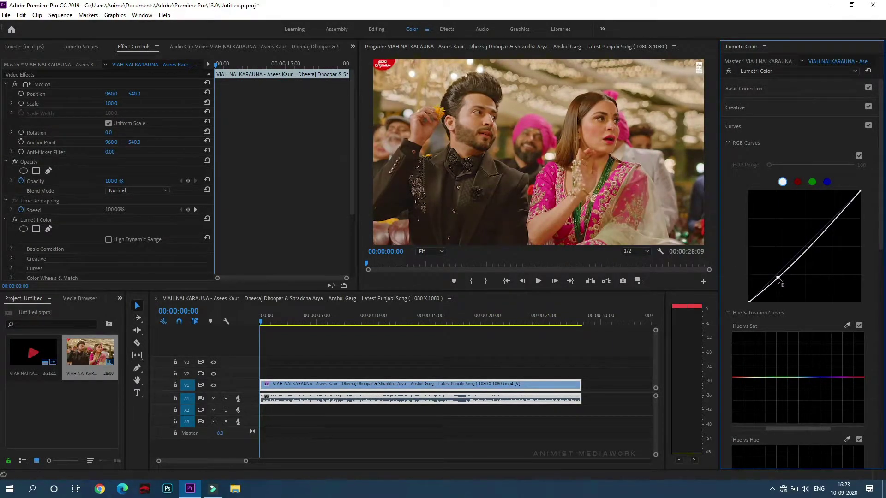
# Set the sequence to 60.00 frames/second with a frame size of 886 horizontal by 1920 vertical.
pyautogui.click(60, 15)
pyautogui.press('Escape')
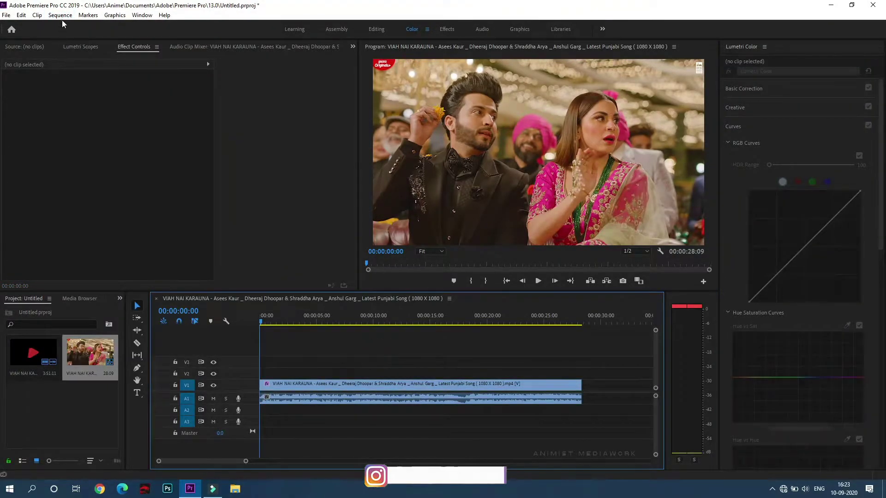
pyautogui.click(61, 16)
pyautogui.click(72, 26)
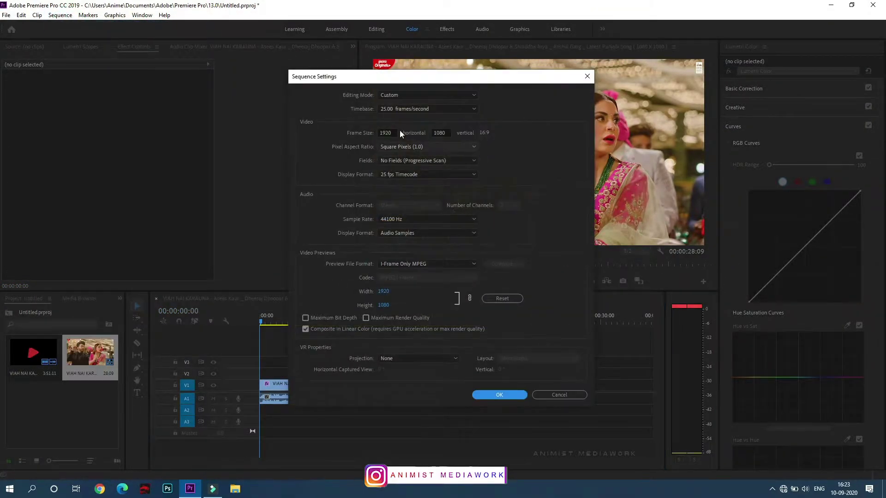
pyautogui.click(392, 111)
pyautogui.click(410, 232)
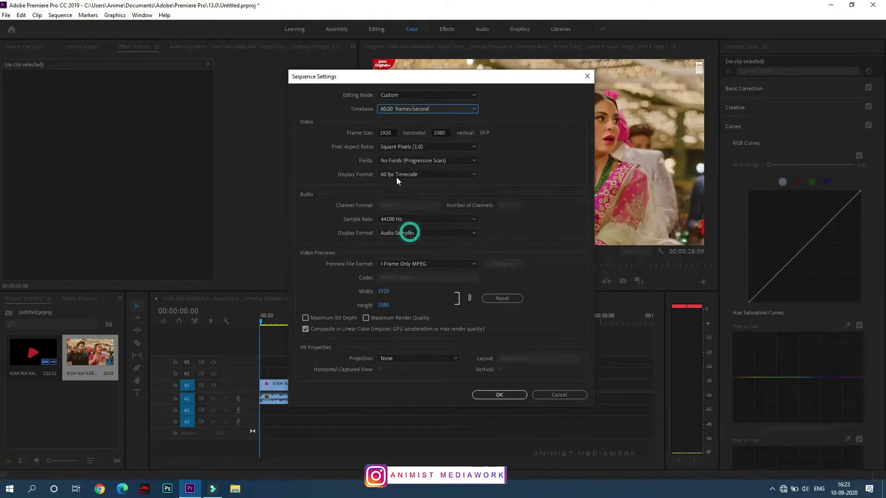
pyautogui.doubleClick(388, 133)
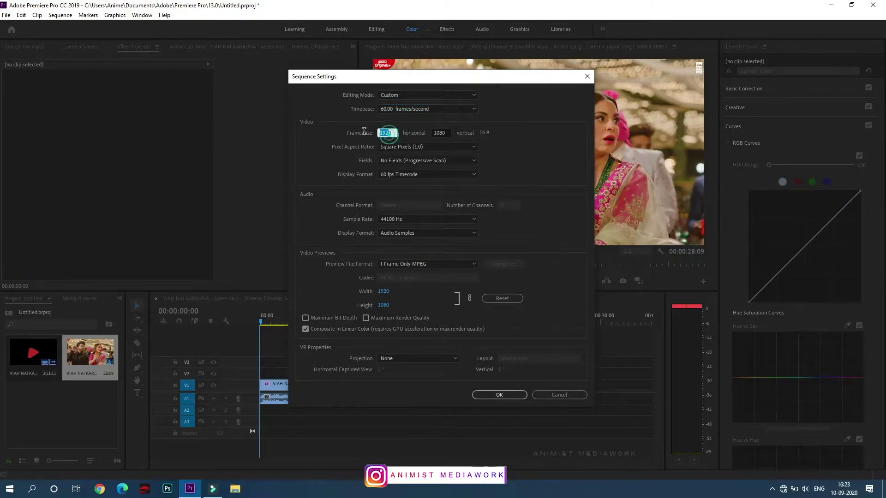
pyautogui.write('886')
pyautogui.press('Tab')
pyautogui.write('1920')
pyautogui.click(511, 160)
pyautogui.click(500, 395)
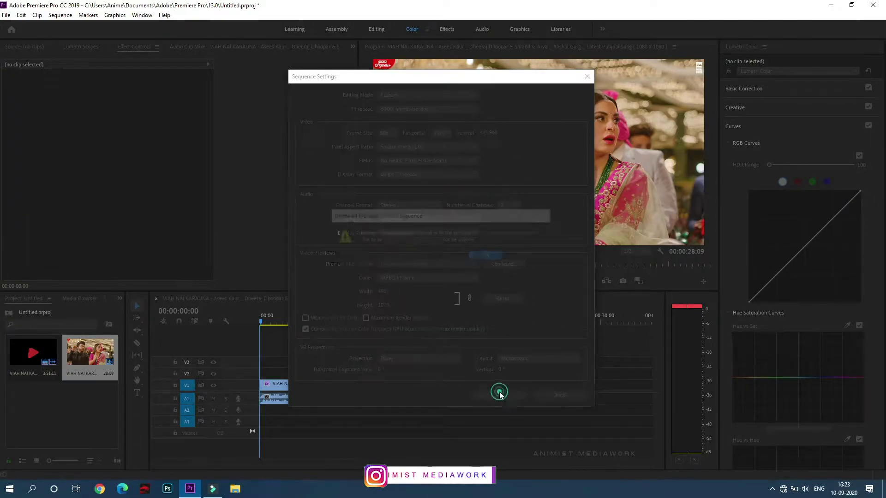
pyautogui.click(488, 258)
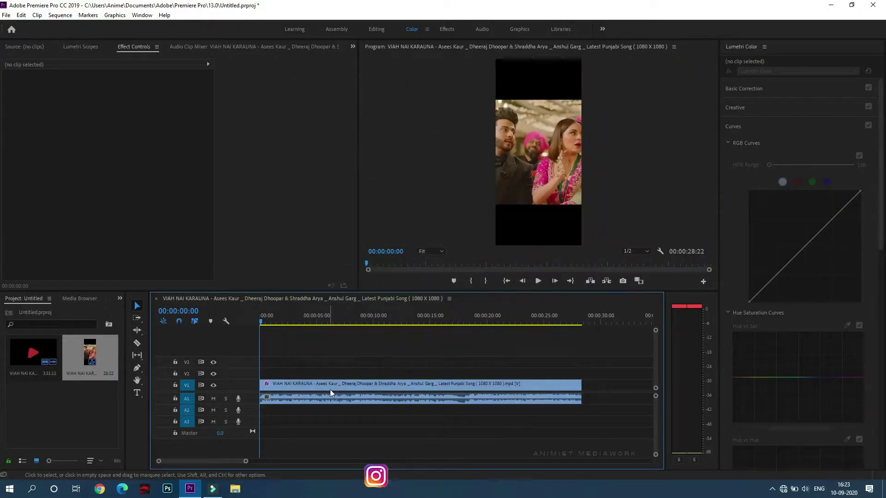
# Rotate the video clip by 90° to fit the vertical frame.
pyautogui.click(329, 391)
pyautogui.click(354, 46)
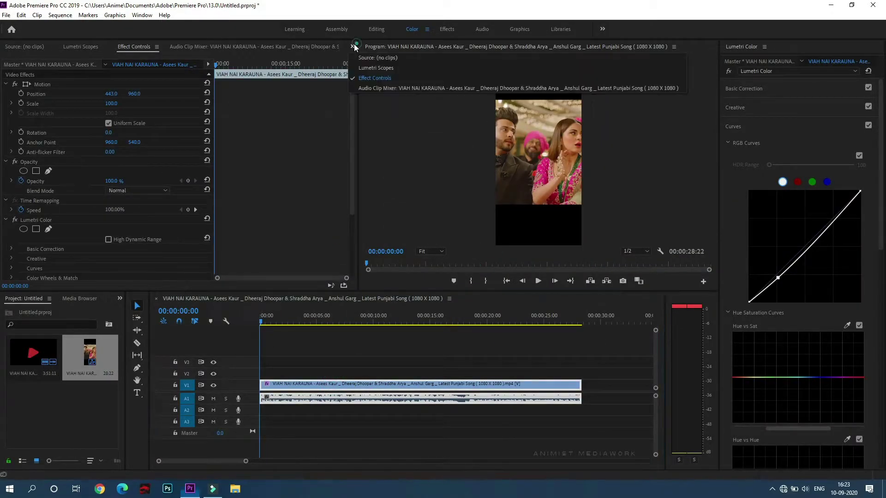
pyautogui.click(372, 76)
pyautogui.click(109, 132)
pyautogui.write('90')
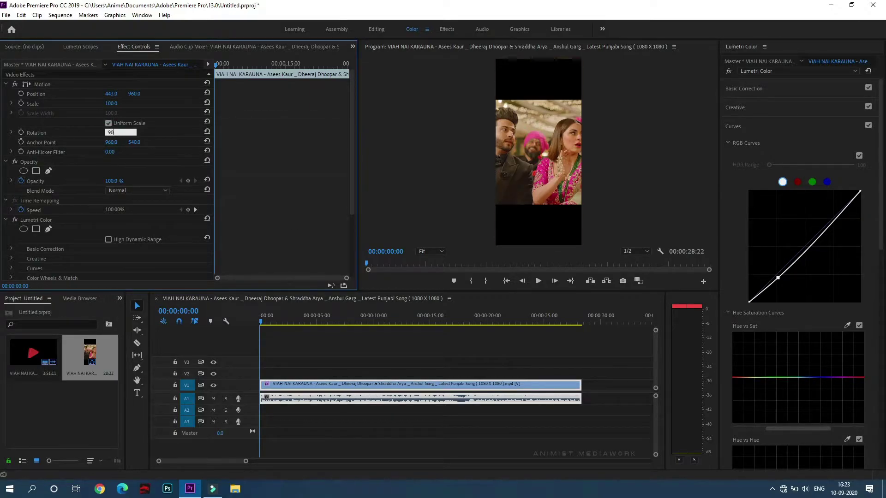
pyautogui.press('Return')
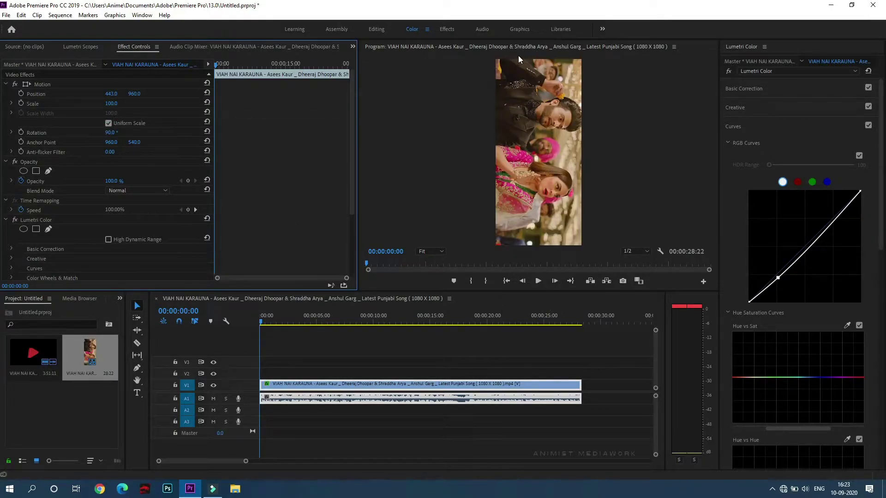
# Set the video clip's scale to 102 and check the framing in a short playback from the start.
pyautogui.click(110, 103)
pyautogui.write('84')
pyautogui.press('Return')
pyautogui.moveTo(110, 103); pyautogui.dragTo(117, 103)
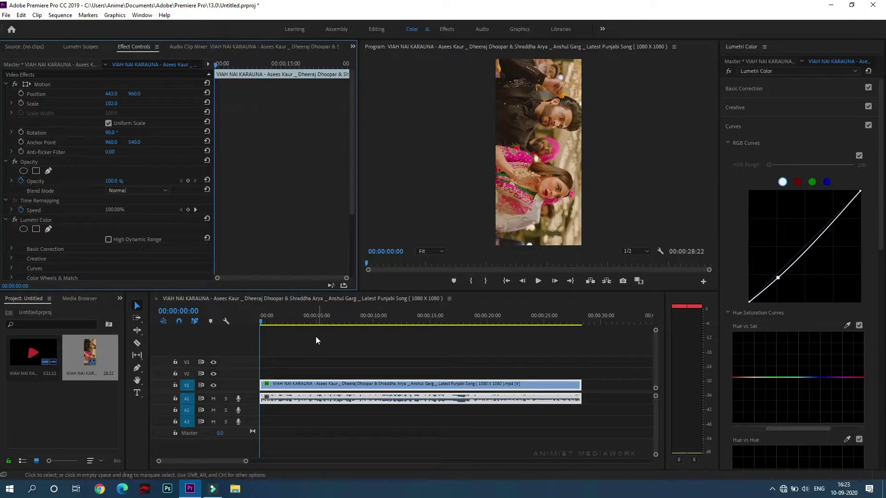
pyautogui.click(340, 354)
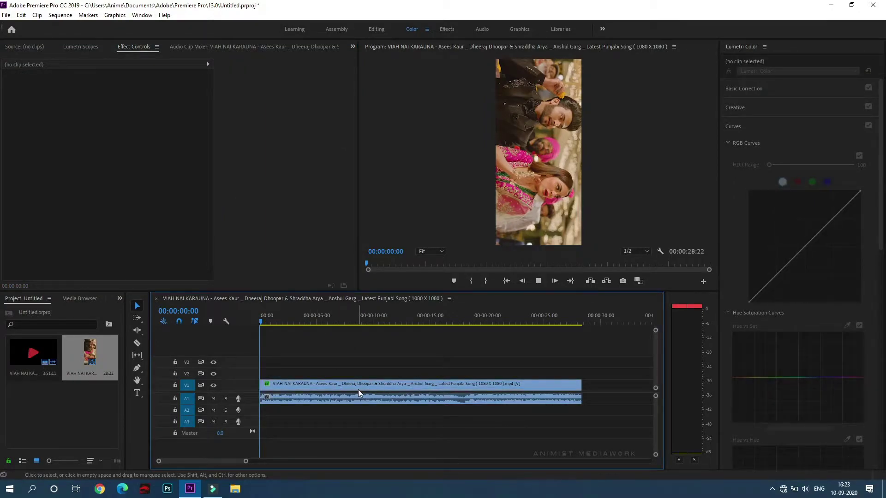
pyautogui.press('space')
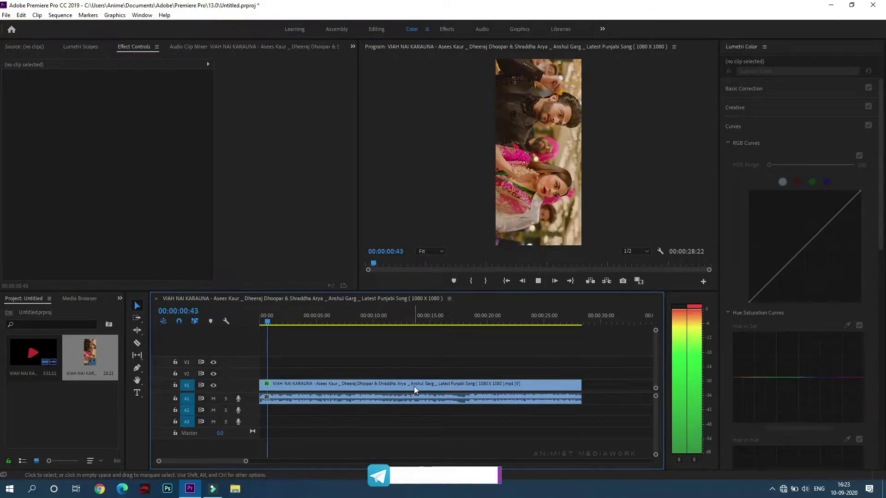
pyautogui.click(414, 386)
pyautogui.click(270, 319)
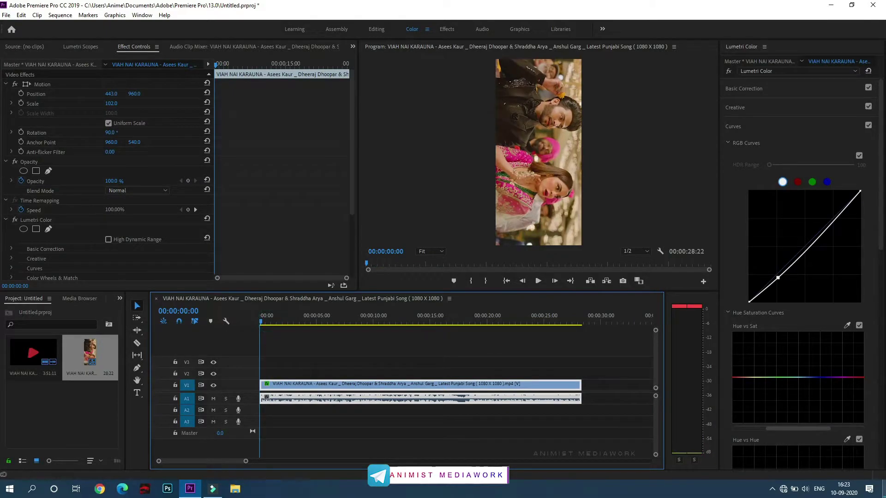
# Bring Untitled-1.png from the desktop onto track V2 above the video and extend it to the clip's full length.
pyautogui.click(884, 489)
pyautogui.click(862, 30)
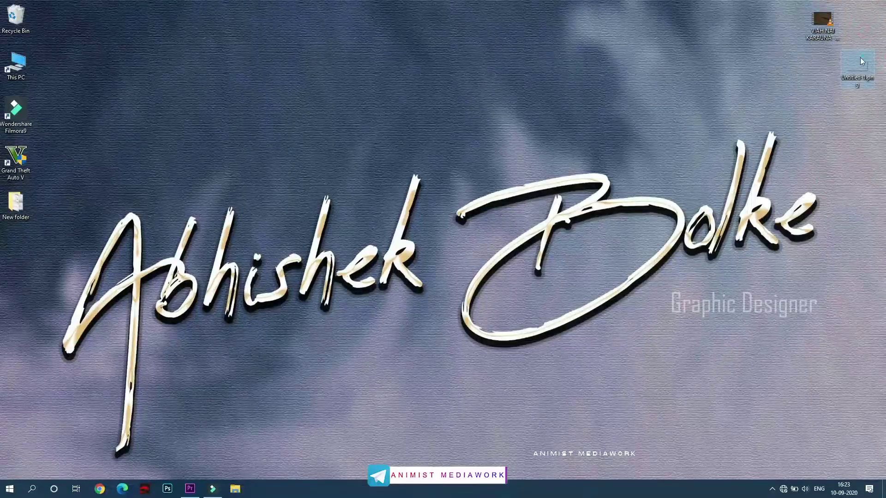
pyautogui.click(199, 489)
pyautogui.moveTo(199, 489); pyautogui.dragTo(99, 417)
pyautogui.moveTo(17, 386); pyautogui.dragTo(577, 373)
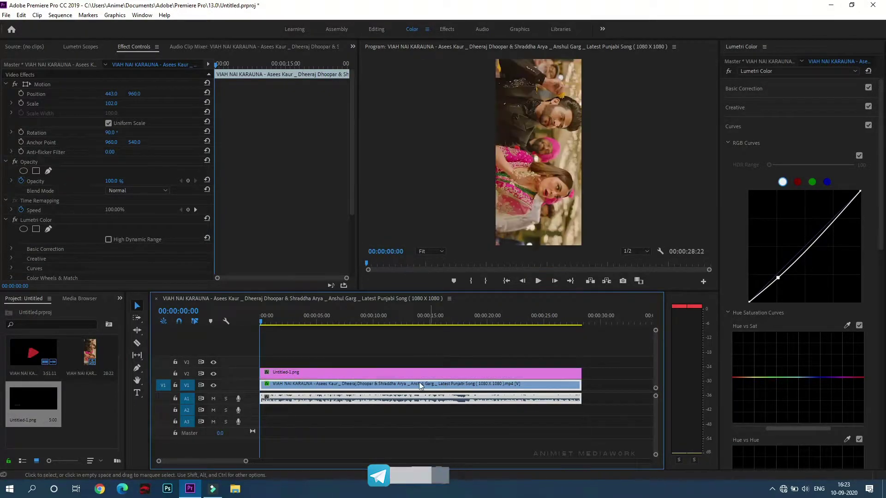
# Rotate the Untitled-1.png overlay by 90° to match the video.
pyautogui.click(396, 374)
pyautogui.click(111, 133)
pyautogui.write('90')
pyautogui.press('Return')
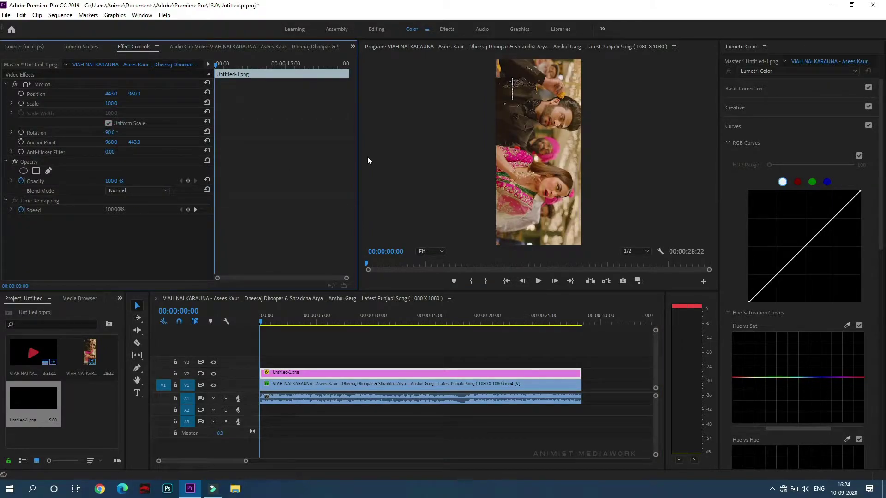
# Set the blend mode of the Untitled-1.png layer to Overlay.
pyautogui.click(141, 198)
pyautogui.click(151, 191)
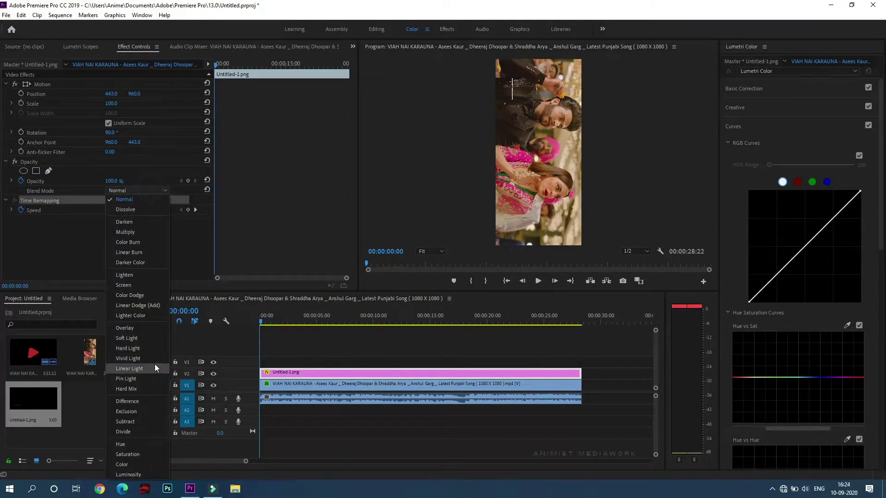
pyautogui.click(130, 331)
pyautogui.click(155, 259)
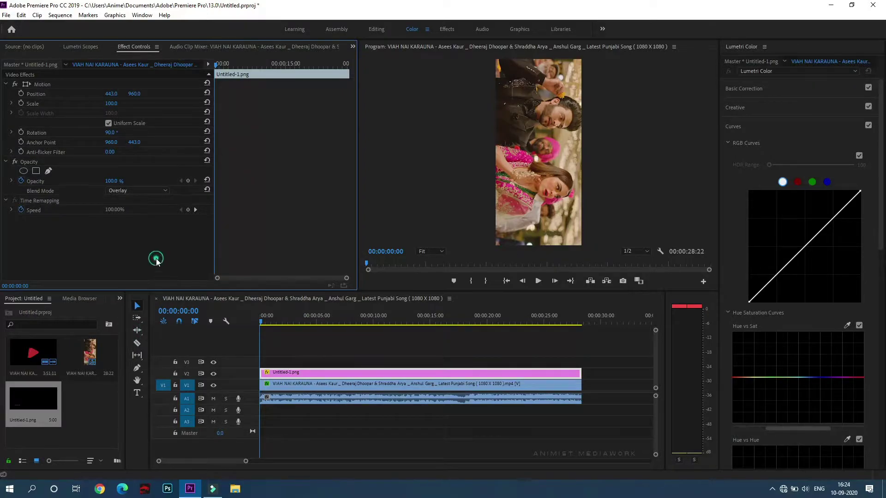
pyautogui.click(577, 165)
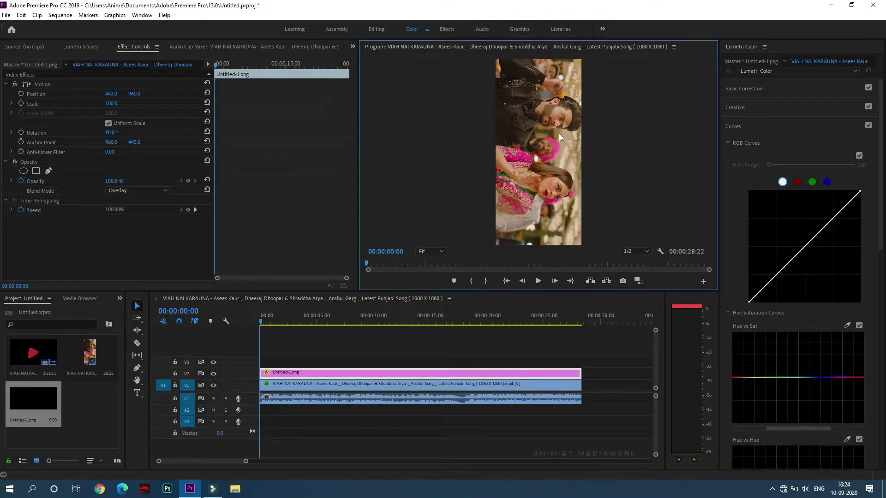
pyautogui.hotkey('ctrl', 'm')
pyautogui.scroll(-2, 536, 273)
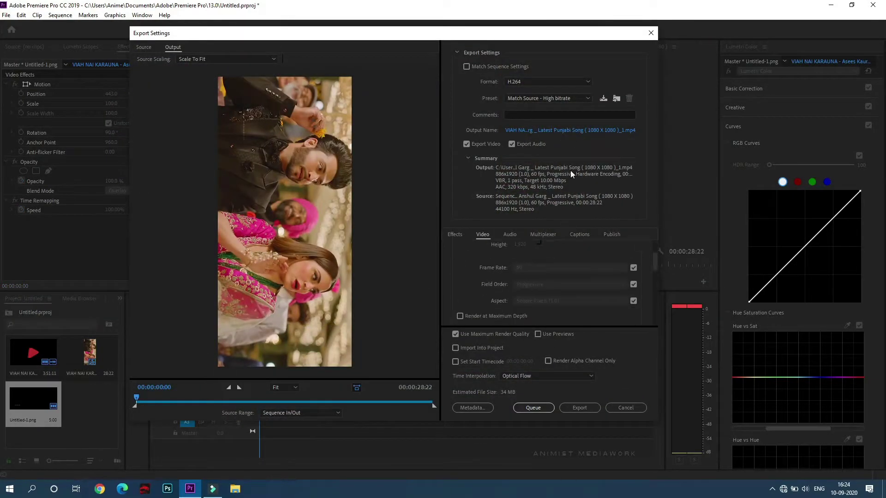
pyautogui.click(650, 33)
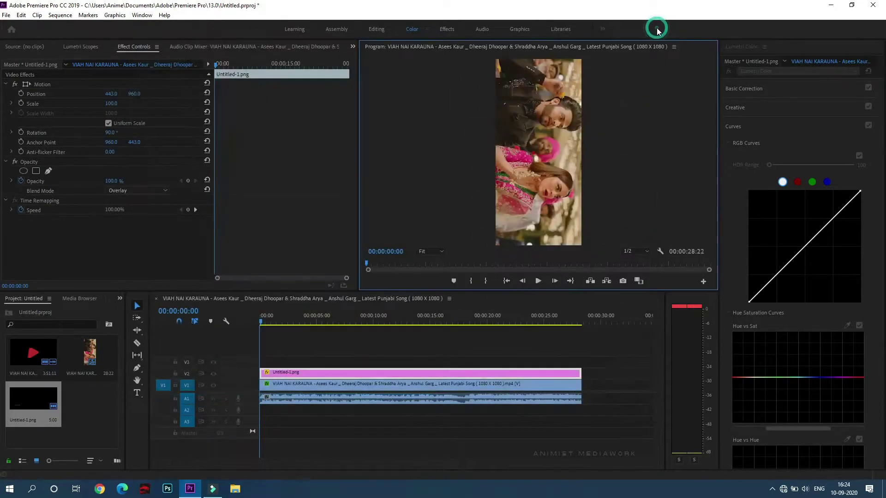
# Open the media export settings for the sequence and choose the H.264 format, keeping the Match Source - High bitrate preset.
pyautogui.click(7, 15)
pyautogui.moveTo(56, 291)
pyautogui.click(166, 291)
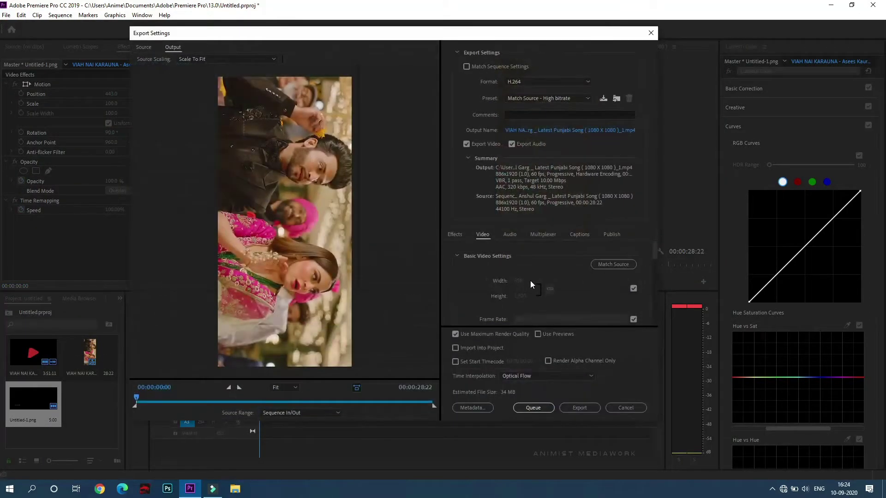
pyautogui.click(536, 82)
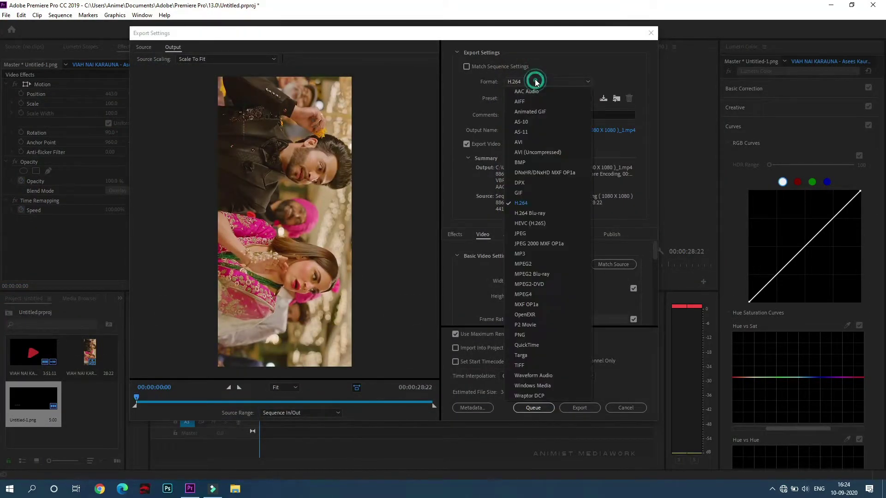
pyautogui.click(525, 207)
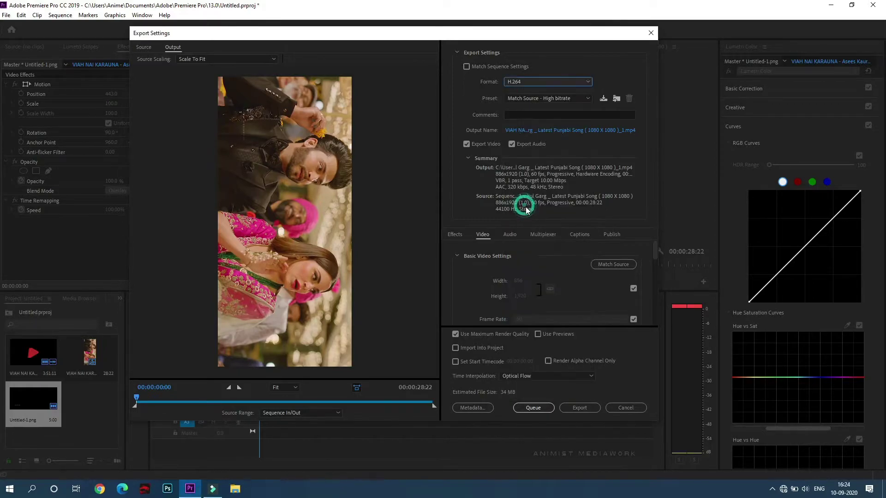
pyautogui.click(546, 97)
pyautogui.click(462, 103)
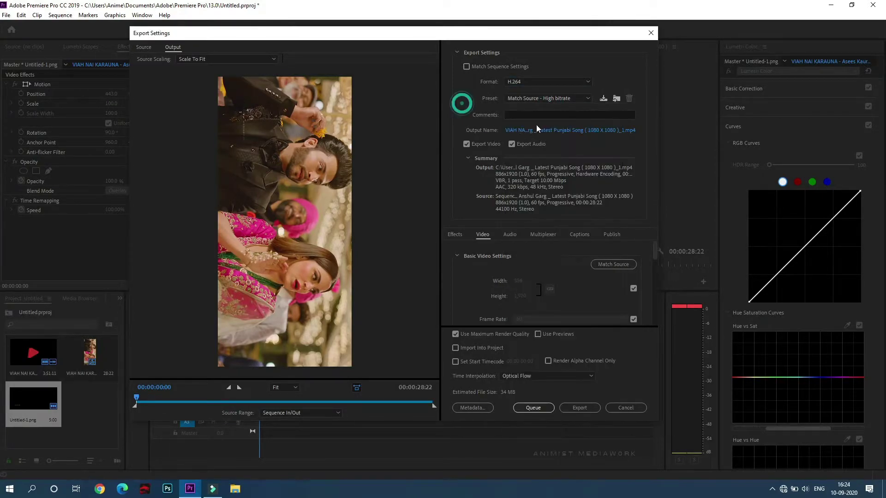
# Set the export's bitrate encoding to VBR, 2 pass, with both target and maximum bitrate at 4 Mbps.
pyautogui.scroll(-10, 541, 259)
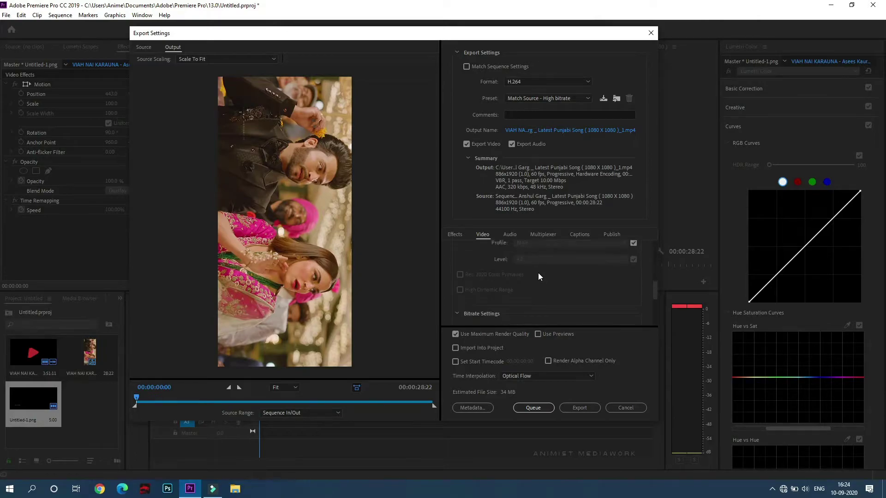
pyautogui.scroll(1, 541, 279)
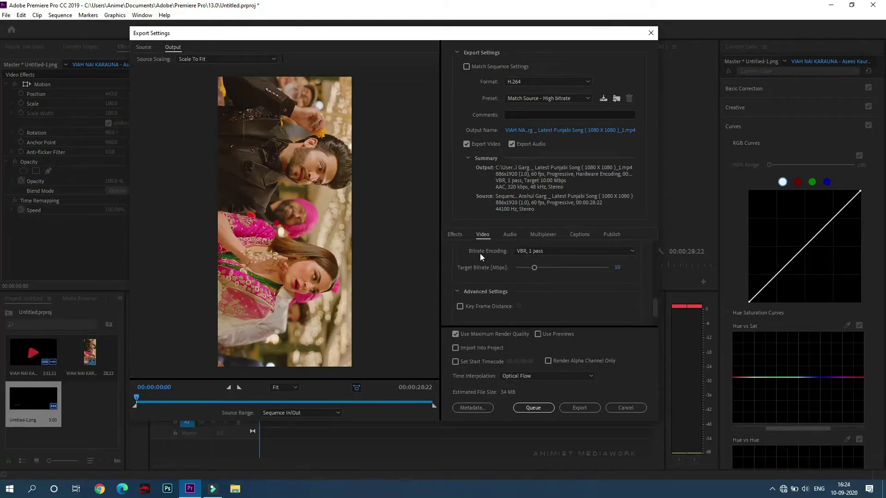
pyautogui.click(536, 249)
pyautogui.click(550, 283)
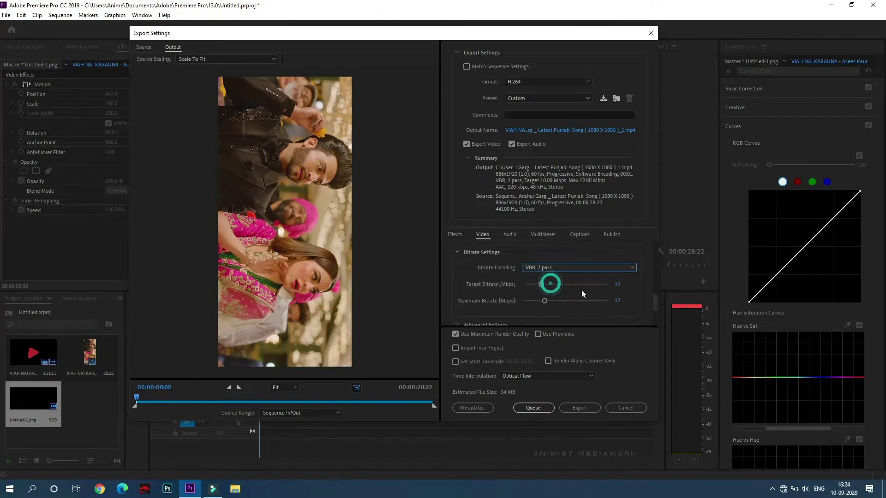
pyautogui.click(617, 283)
pyautogui.write('4')
pyautogui.press('Return')
pyautogui.write('4')
pyautogui.press('Return')
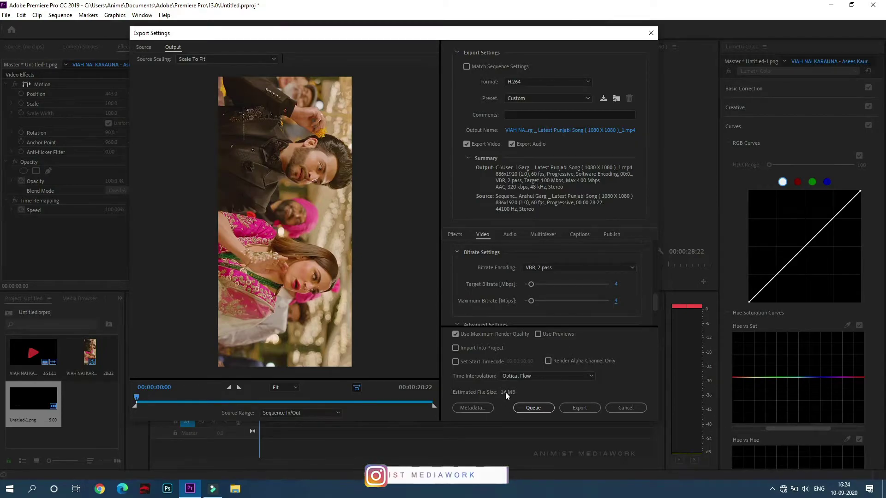
# Choose Optical Flow as the time interpolation and export the video.
pyautogui.click(533, 378)
pyautogui.click(533, 406)
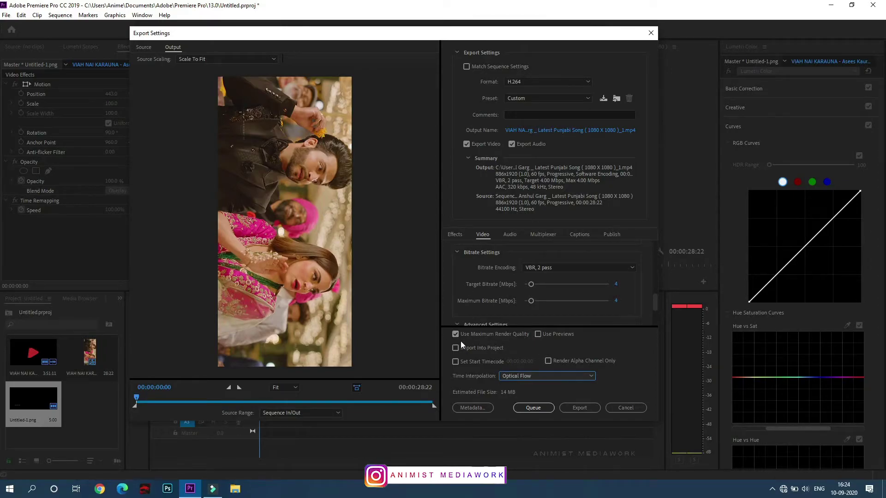
pyautogui.click(588, 409)
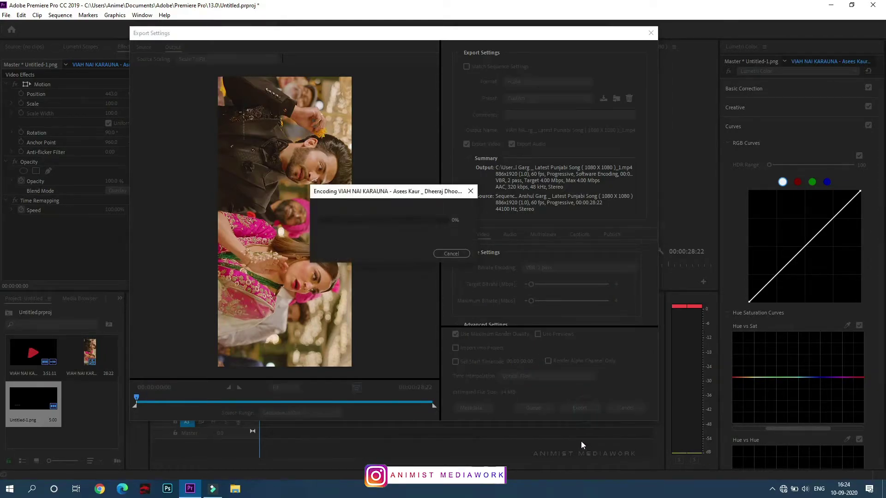